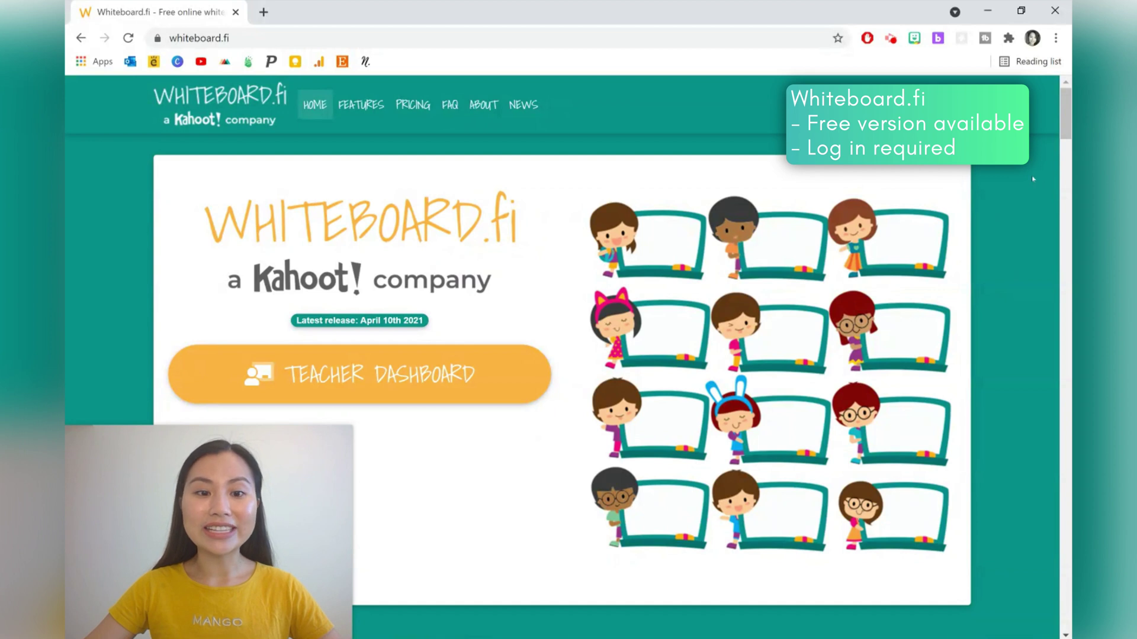
Step: Create temporary room r58rr from the Teacher Dashboard, copy its student link and show its QR code
click(521, 365)
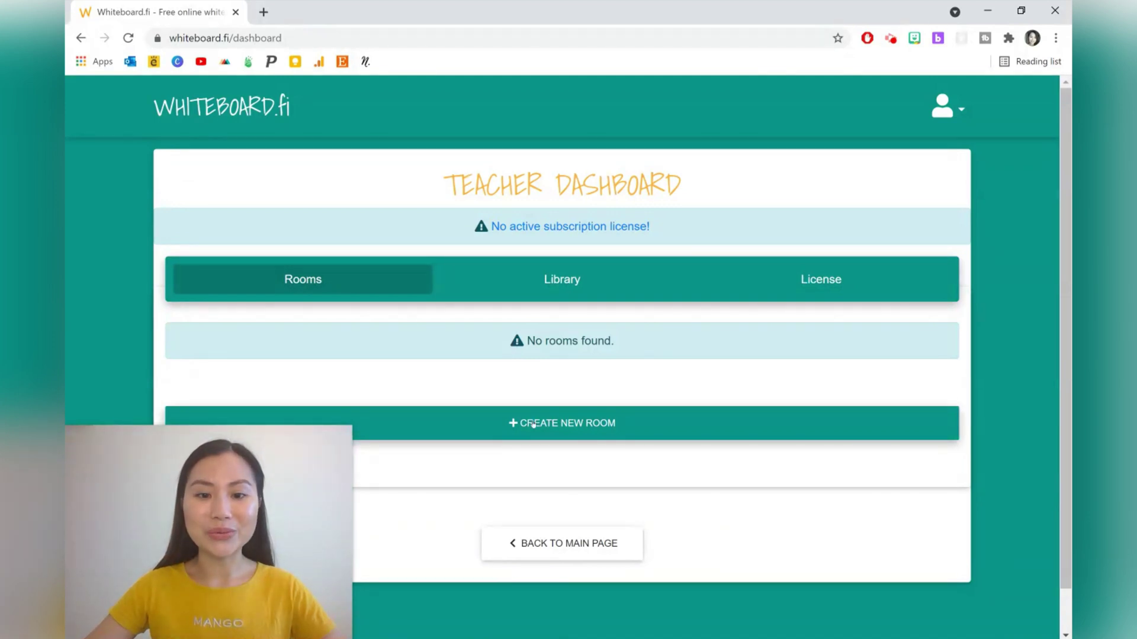
click(533, 425)
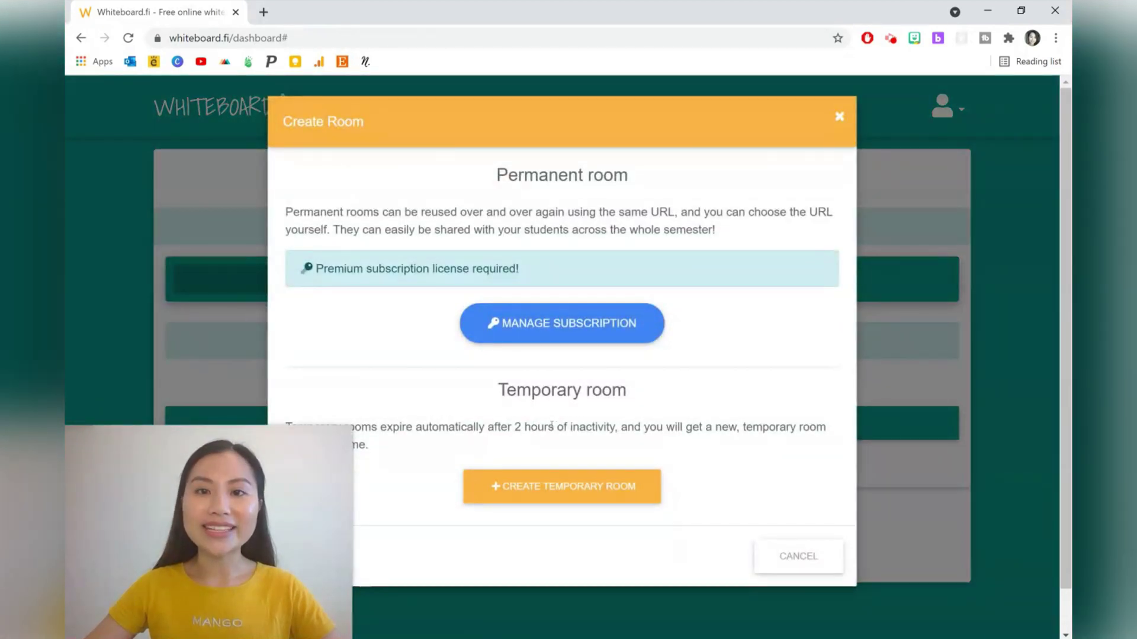
click(542, 482)
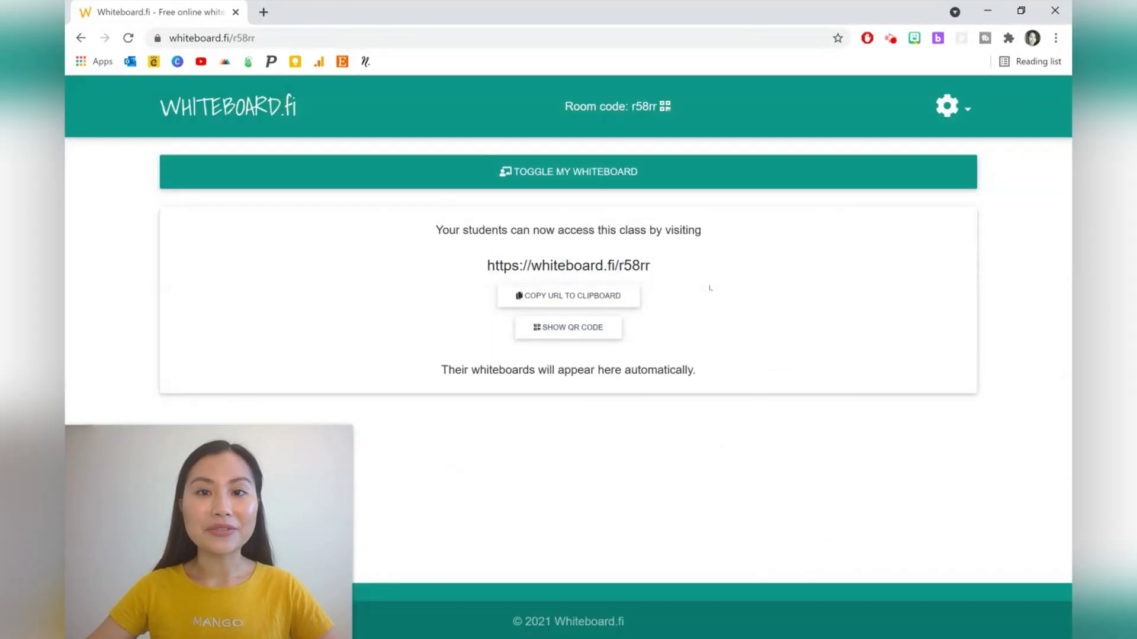
click(620, 299)
click(593, 332)
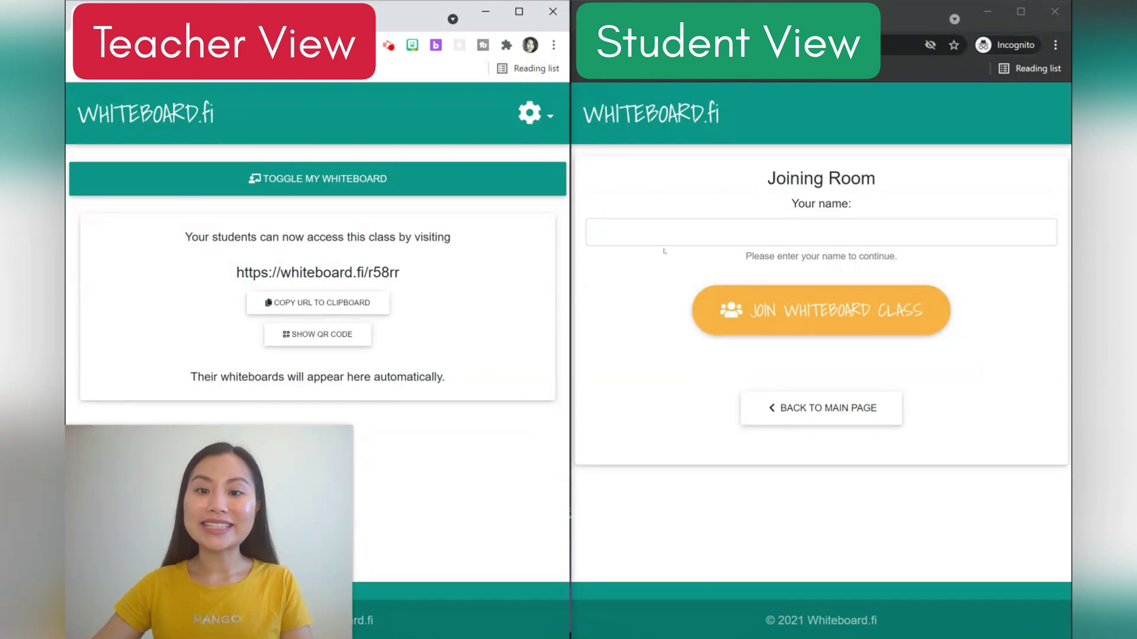
Step: Enter the name 'Jane' in the student window and join the whiteboard class
click(668, 230)
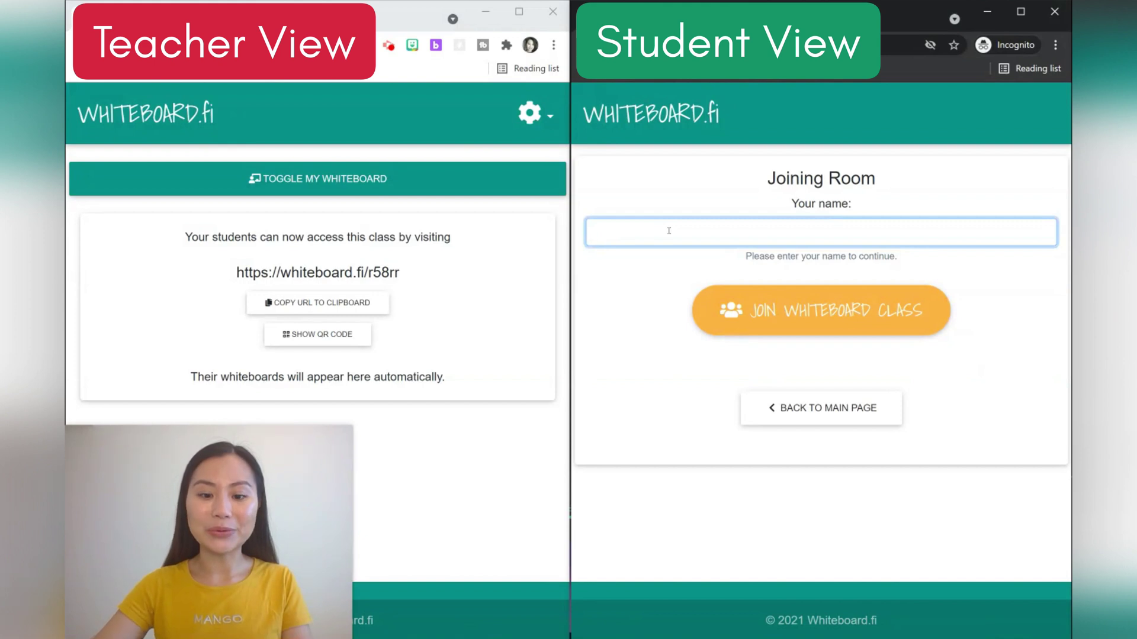
text(Jane)
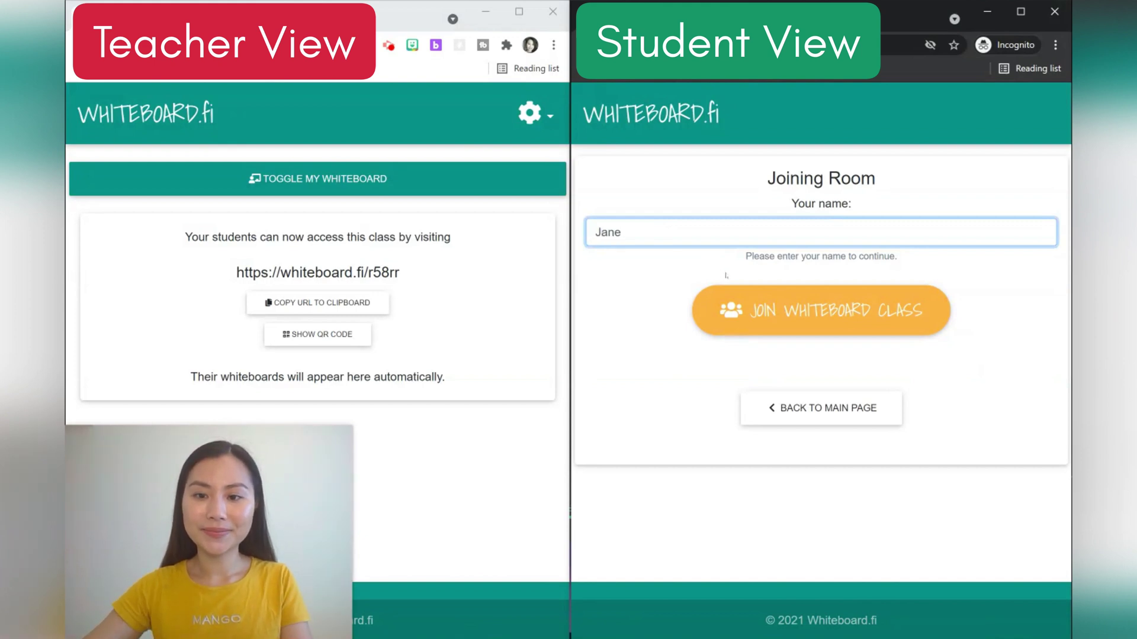
click(743, 299)
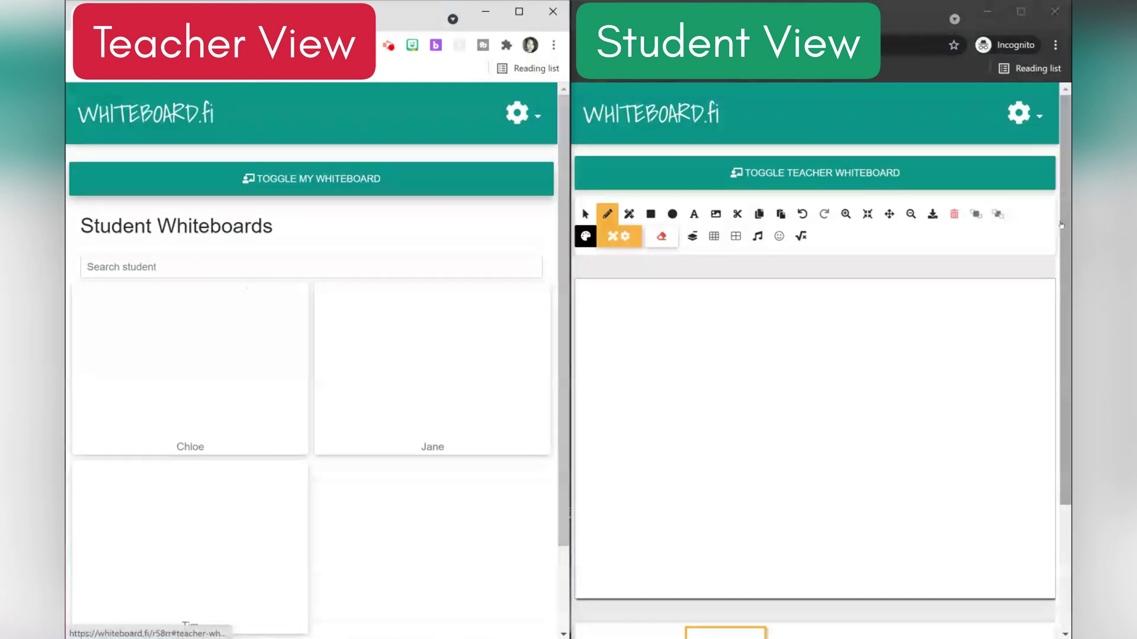
Step: Switch to the teacher's own whiteboard and set the pen to blue with line width 8
click(311, 178)
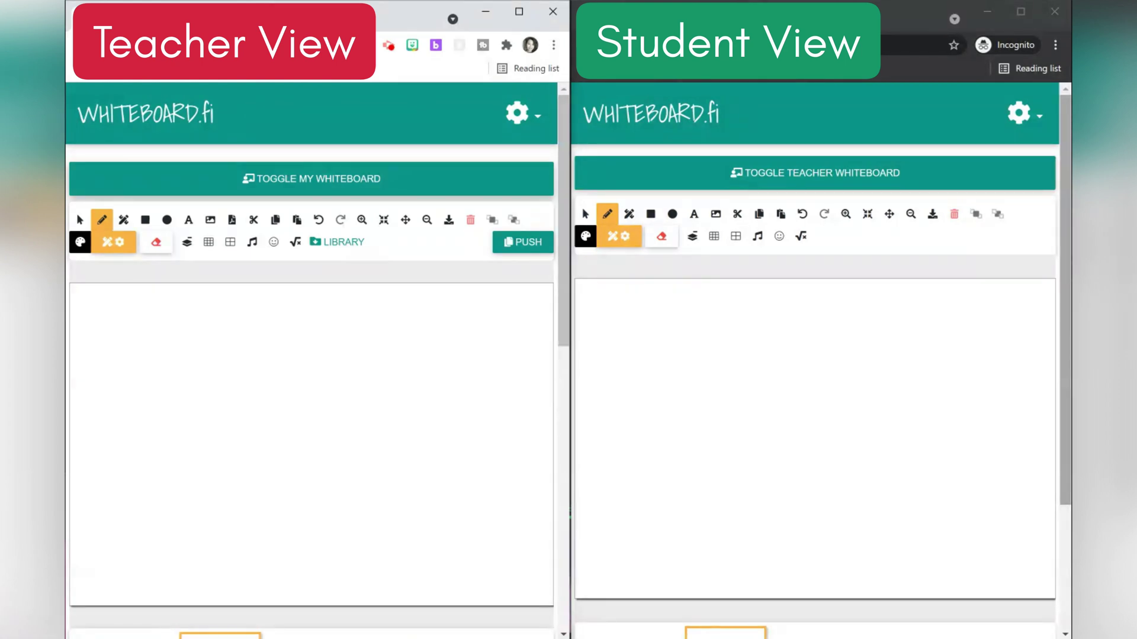
click(80, 242)
click(215, 198)
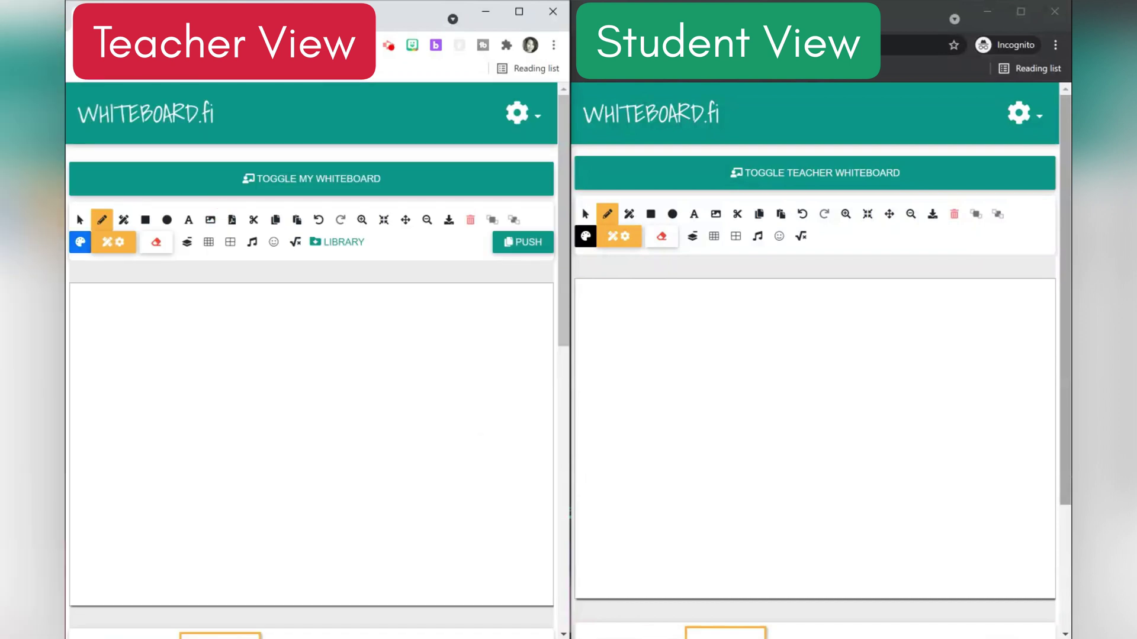
click(111, 242)
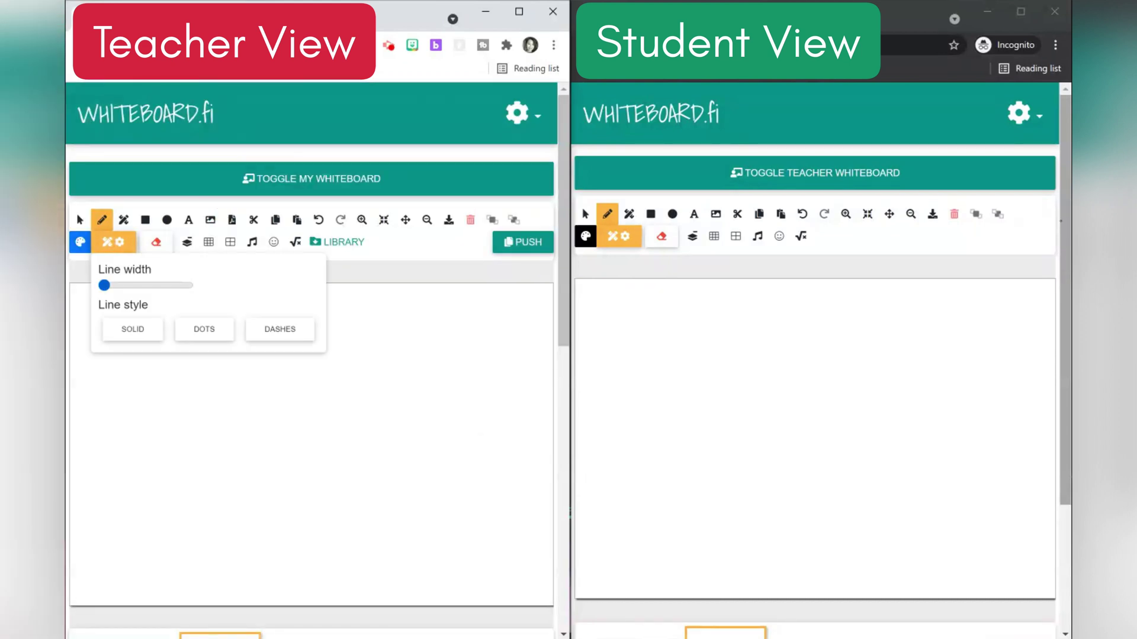
click(115, 286)
click(364, 264)
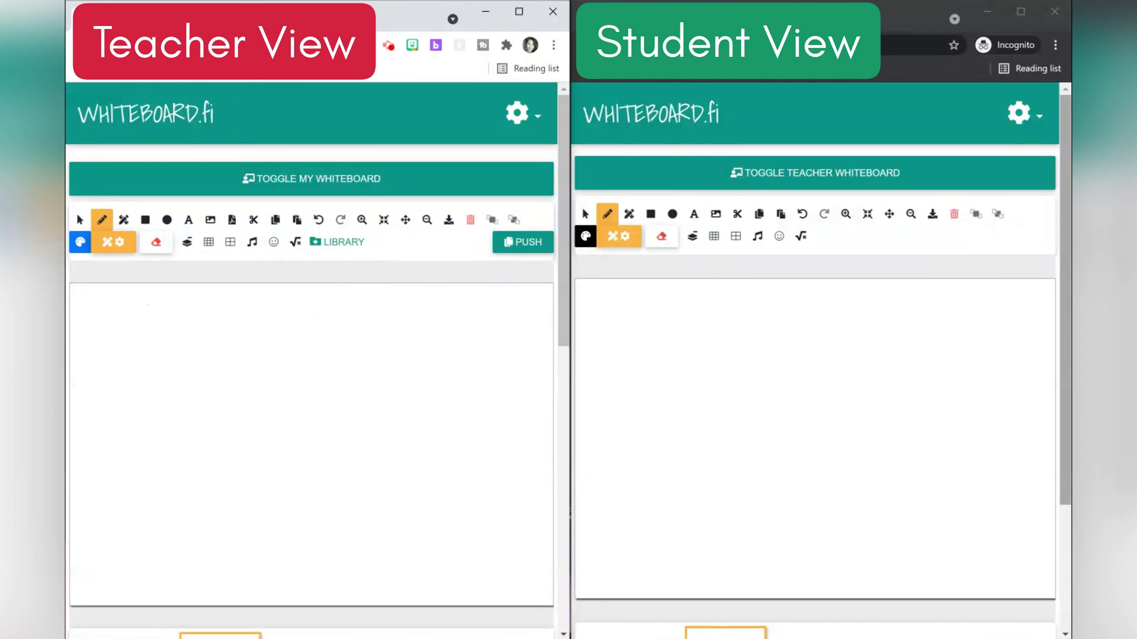
Step: Handwrite x+3=5 on the teacher board and show it on the student's screen
mouse_move(172, 335)
mouse_down()
mouse_move(179, 357)
mouse_move(251, 343)
mouse_up()
mouse_move(232, 330)
mouse_down()
mouse_move(238, 361)
mouse_move(324, 327)
mouse_move(336, 356)
mouse_up()
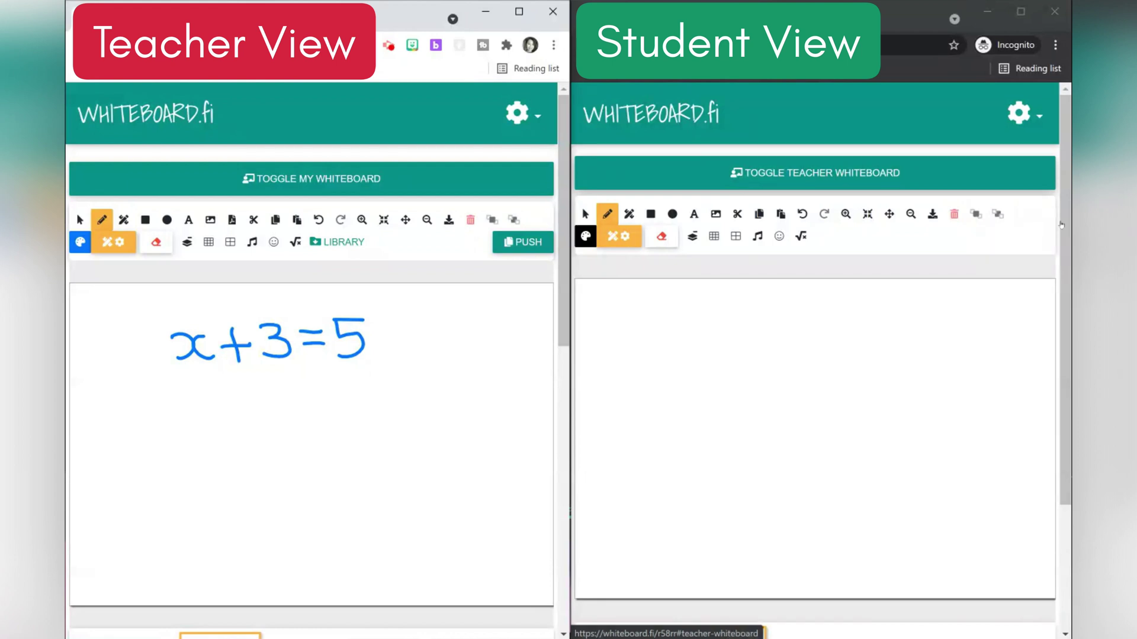
click(1061, 225)
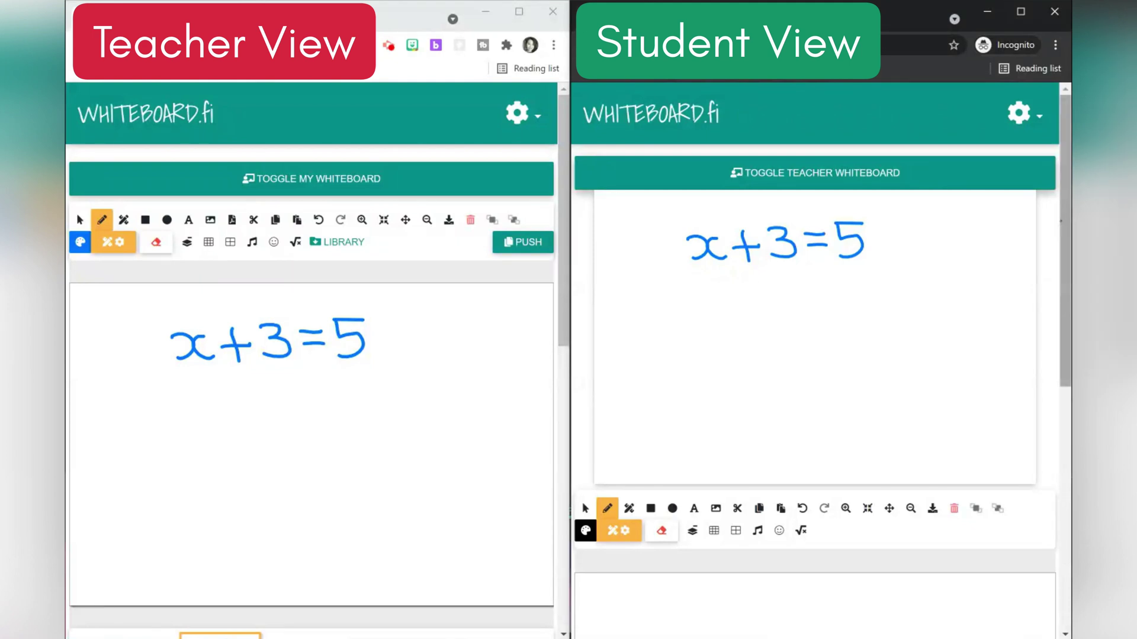
Step: Scroll down and switch back to viewing the student whiteboards
scroll(815, 355, down, 1)
scroll(815, 355, down, 2)
scroll(815, 356, down, 1)
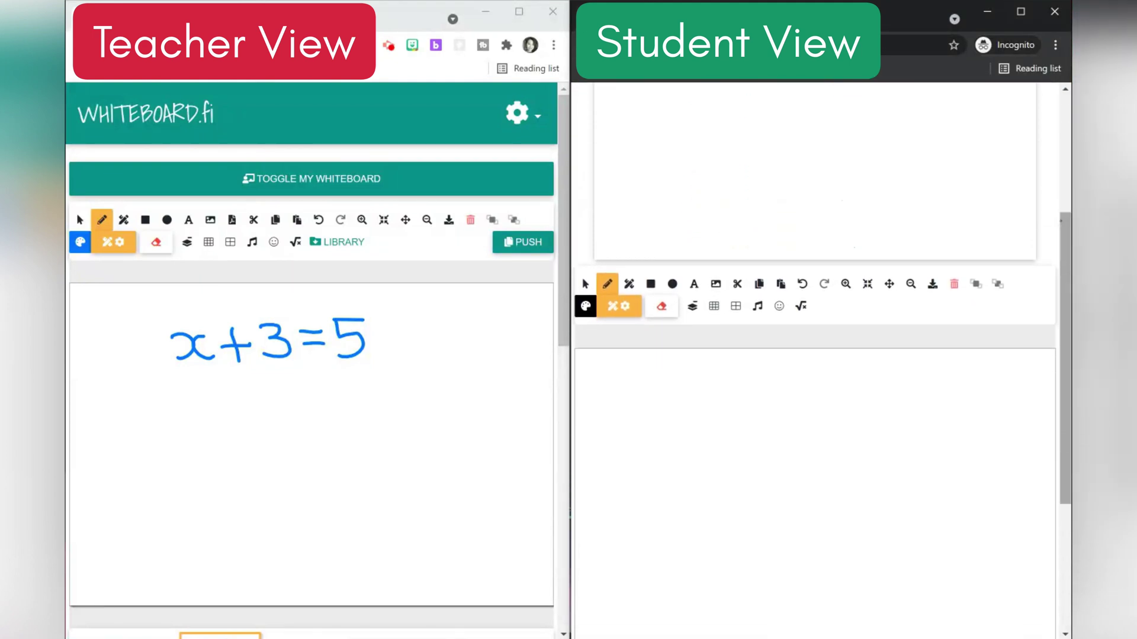
scroll(815, 356, down, 1)
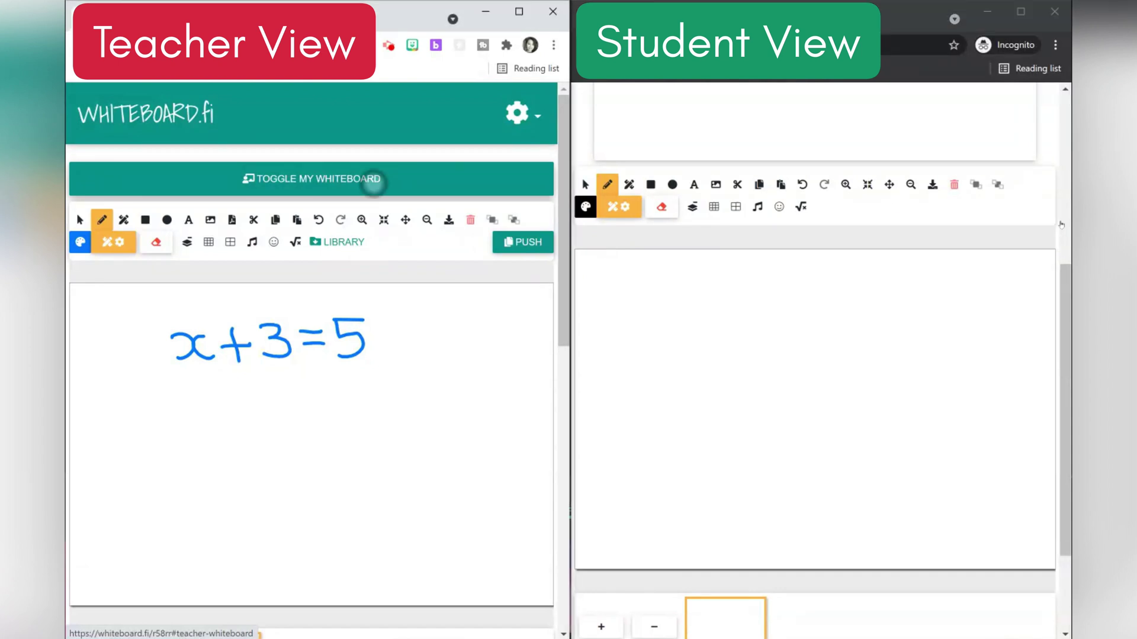
click(373, 179)
Step: On the student's board, write x+3=5 with -3 beneath both sides
drag(691, 271, 710, 301)
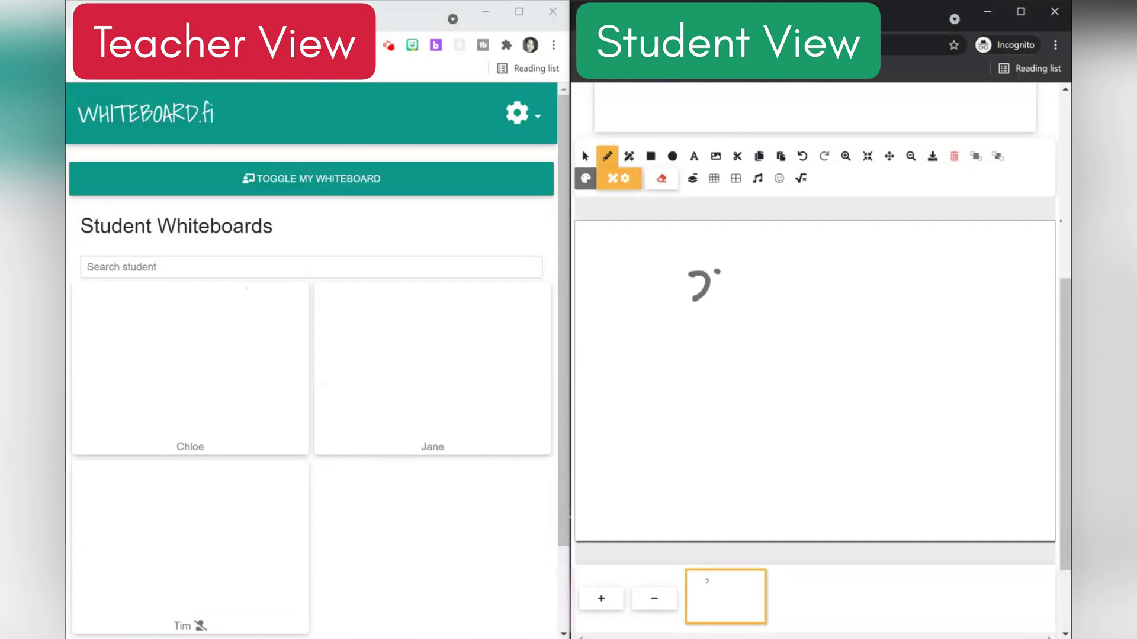
mouse_move(741, 259)
mouse_down()
mouse_move(740, 296)
mouse_move(759, 297)
mouse_up()
mouse_move(788, 272)
mouse_down()
mouse_move(808, 272)
mouse_move(817, 296)
mouse_move(771, 336)
mouse_up()
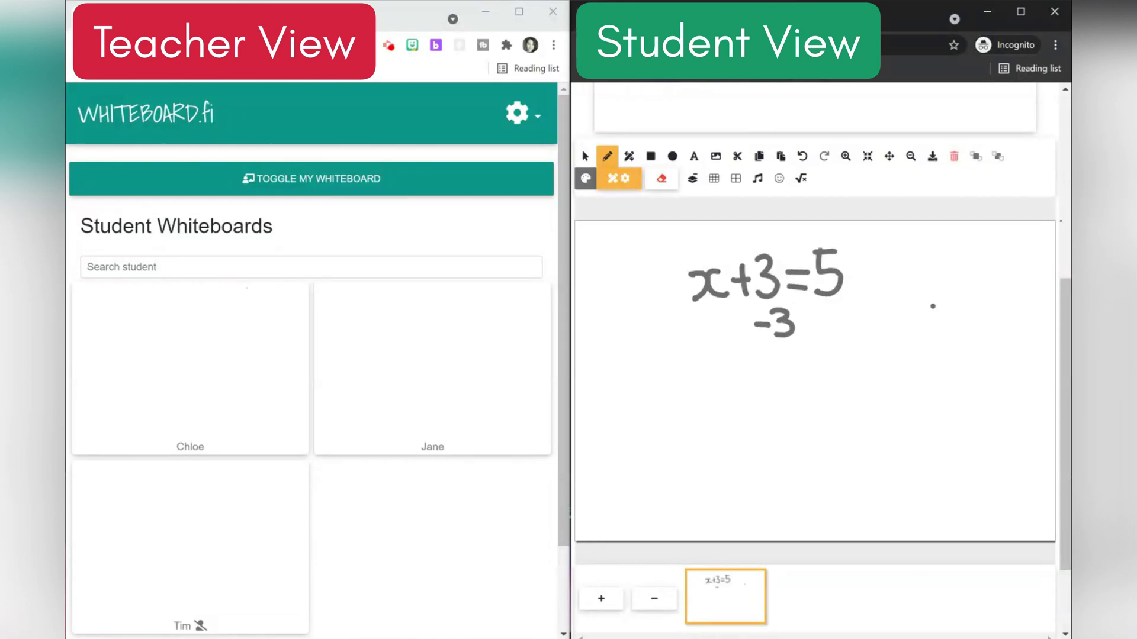
drag(851, 302, 853, 330)
drag(745, 366, 763, 391)
Step: Write the line x = 5-3 below the equation
drag(797, 367, 818, 367)
drag(838, 348, 836, 385)
drag(839, 345, 864, 344)
mouse_move(872, 367)
mouse_down()
mouse_move(894, 366)
mouse_move(899, 382)
mouse_up()
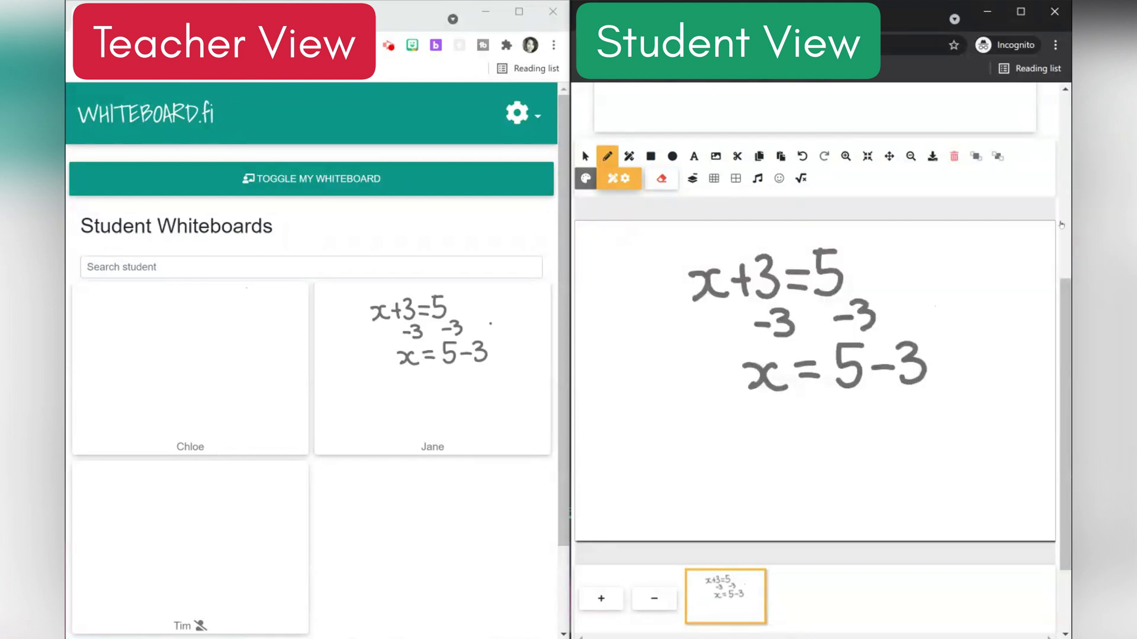
Step: Write the answer x = 2 beneath x = 5-3
drag(747, 427, 769, 448)
drag(802, 428, 826, 428)
drag(803, 439, 878, 455)
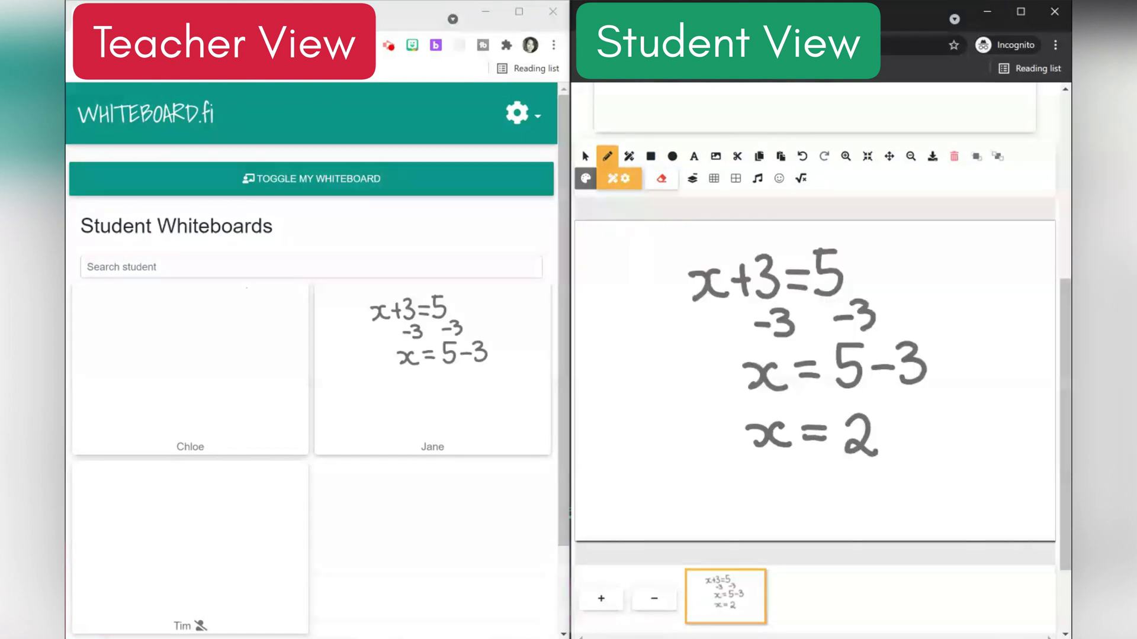
scroll(770, 388, down, 2)
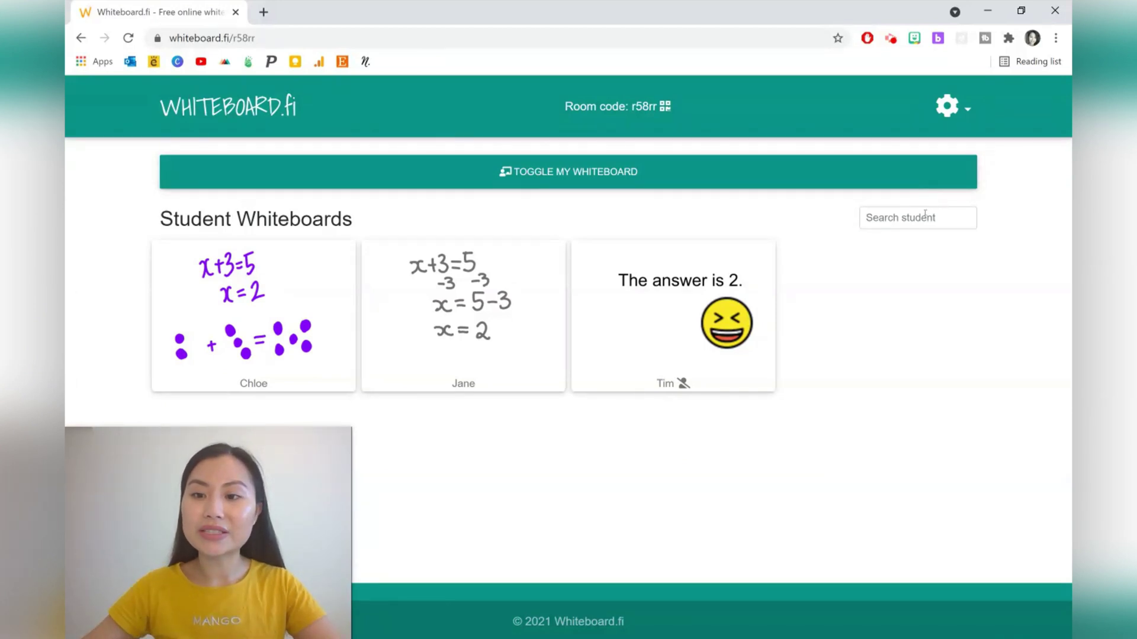
click(925, 212)
text(Jane)
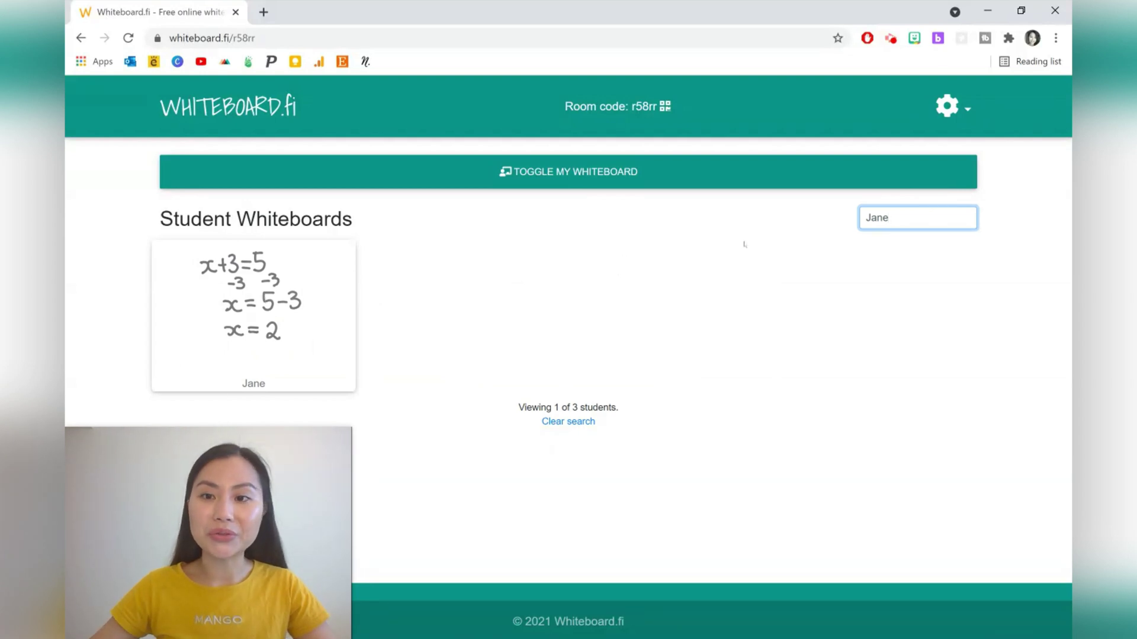
key(BackSpace)
key(BackSpace)
key(BackSpace)
key(BackSpace)
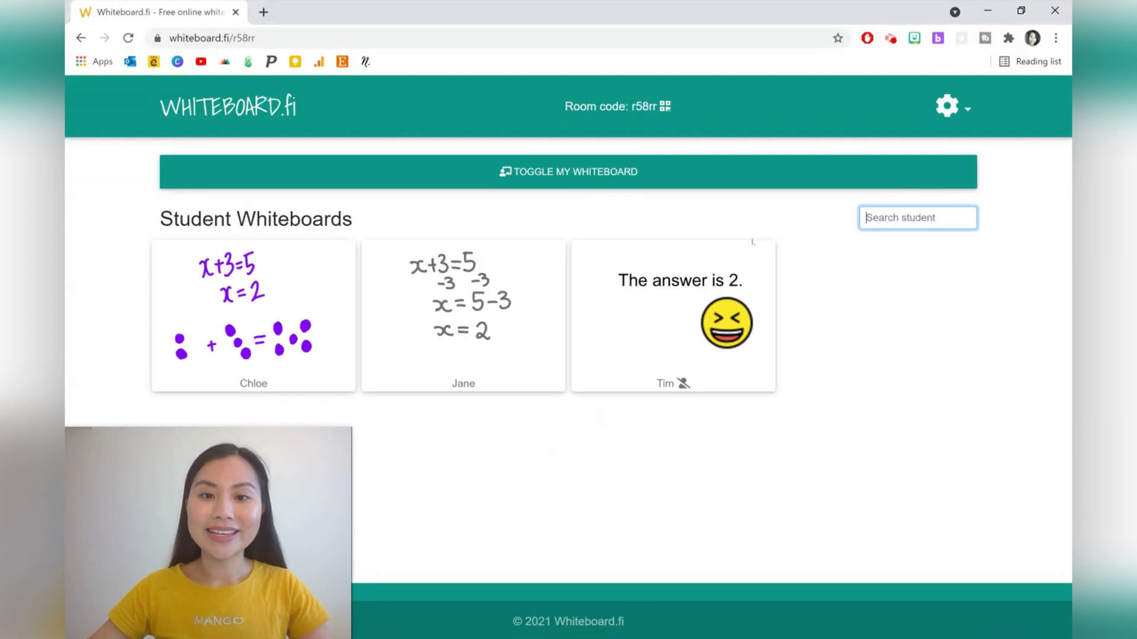
Step: Show the teacher's whiteboard and try small and large grid backgrounds
click(762, 183)
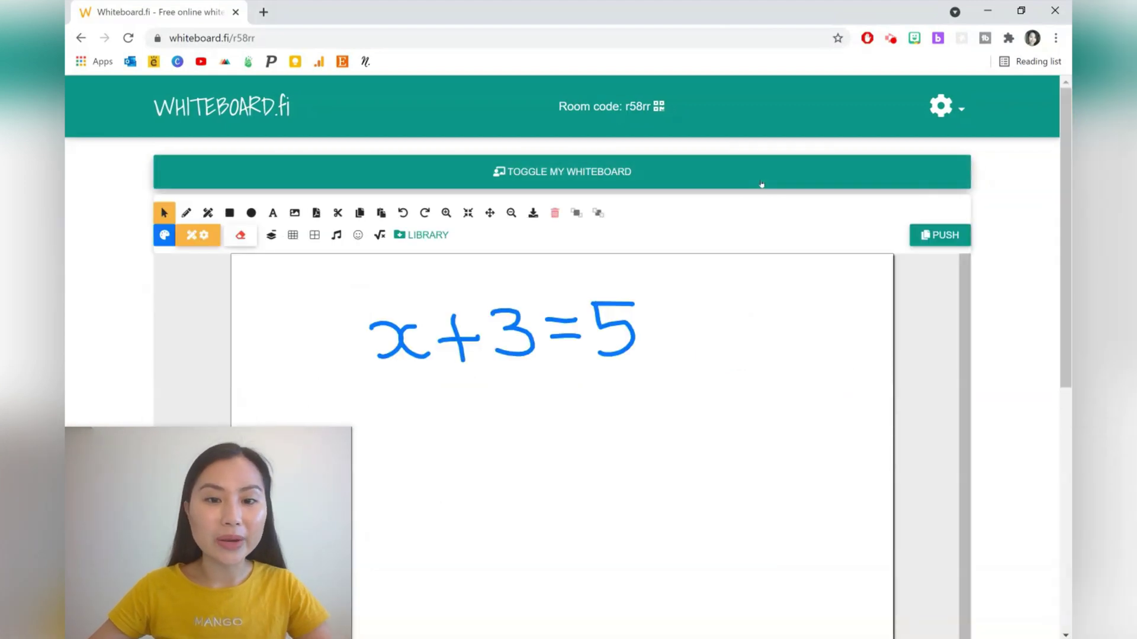
click(292, 235)
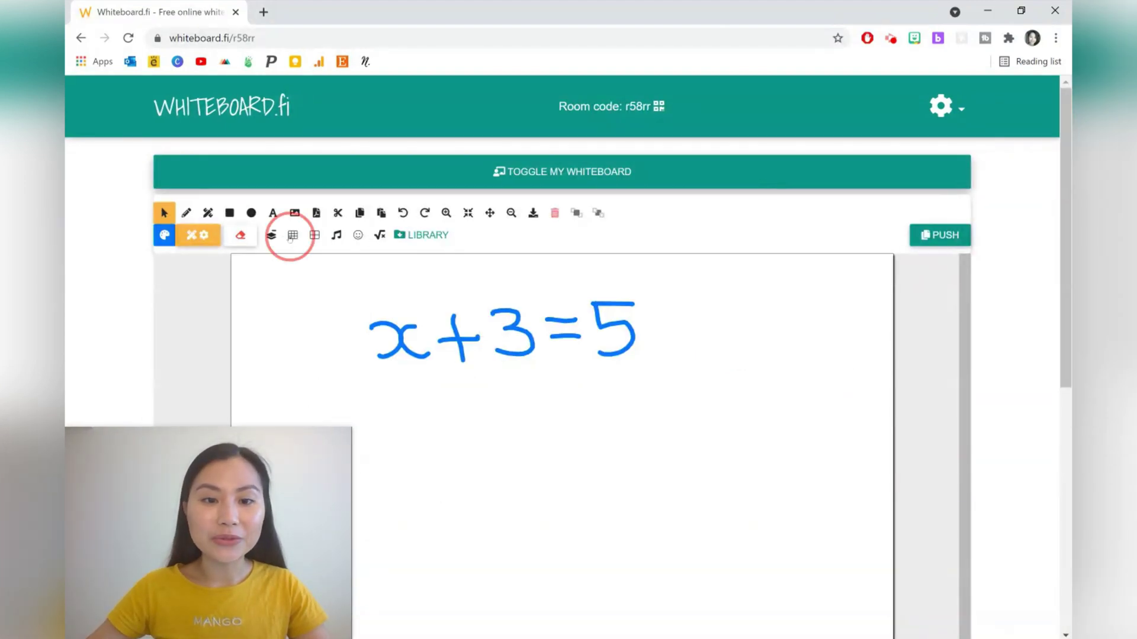
click(309, 236)
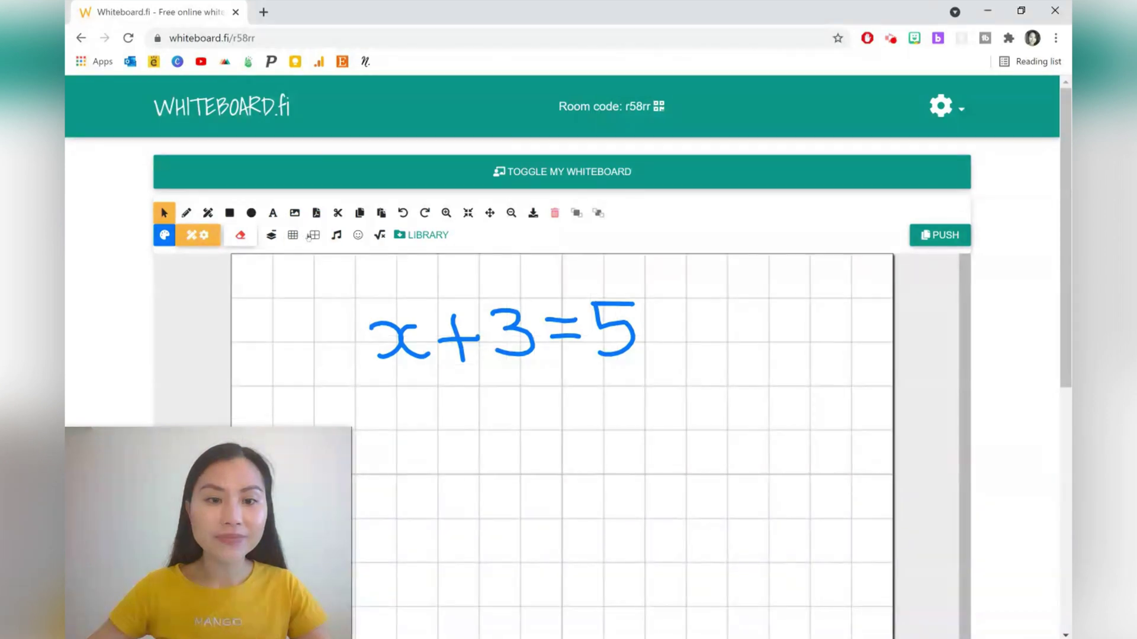
click(293, 235)
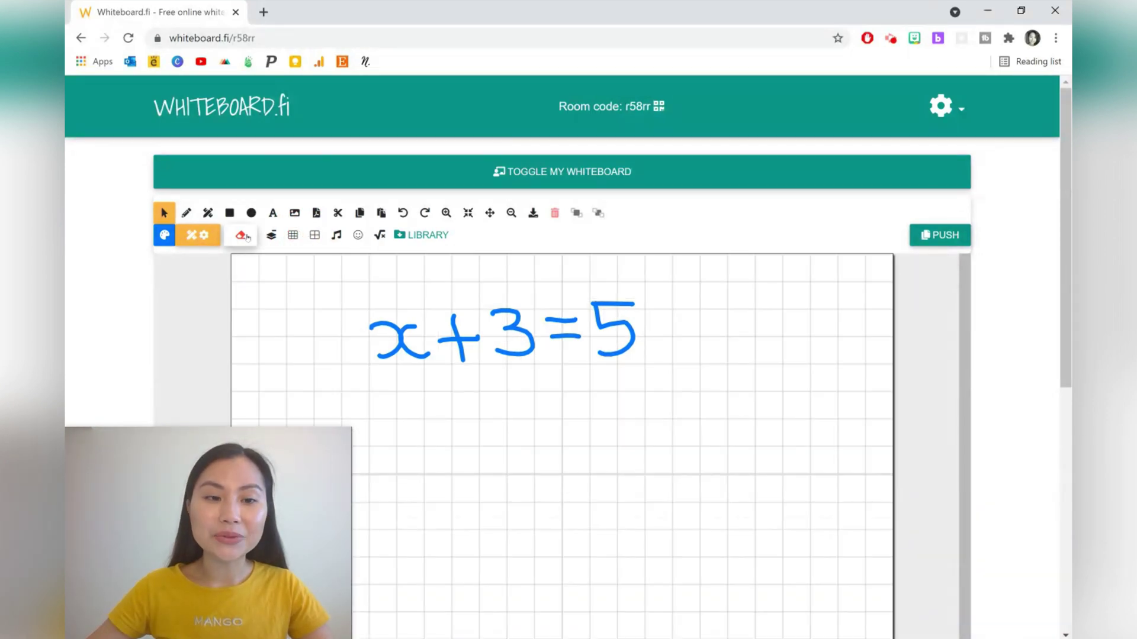
Step: Clear the grid background while keeping the x+3=5 foreground
click(247, 237)
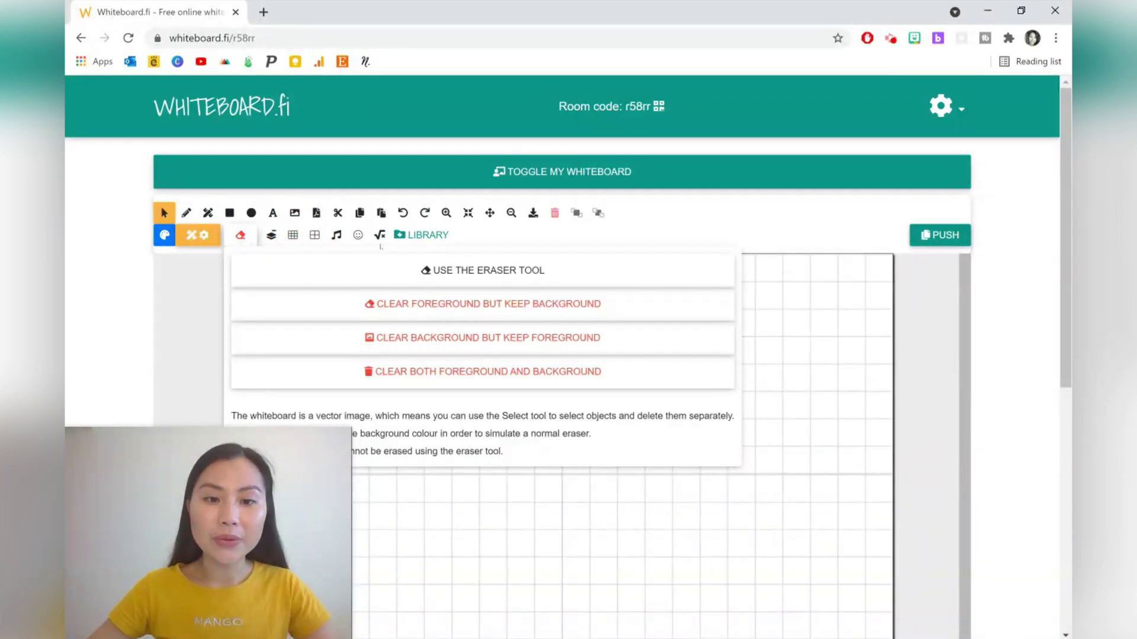
click(393, 337)
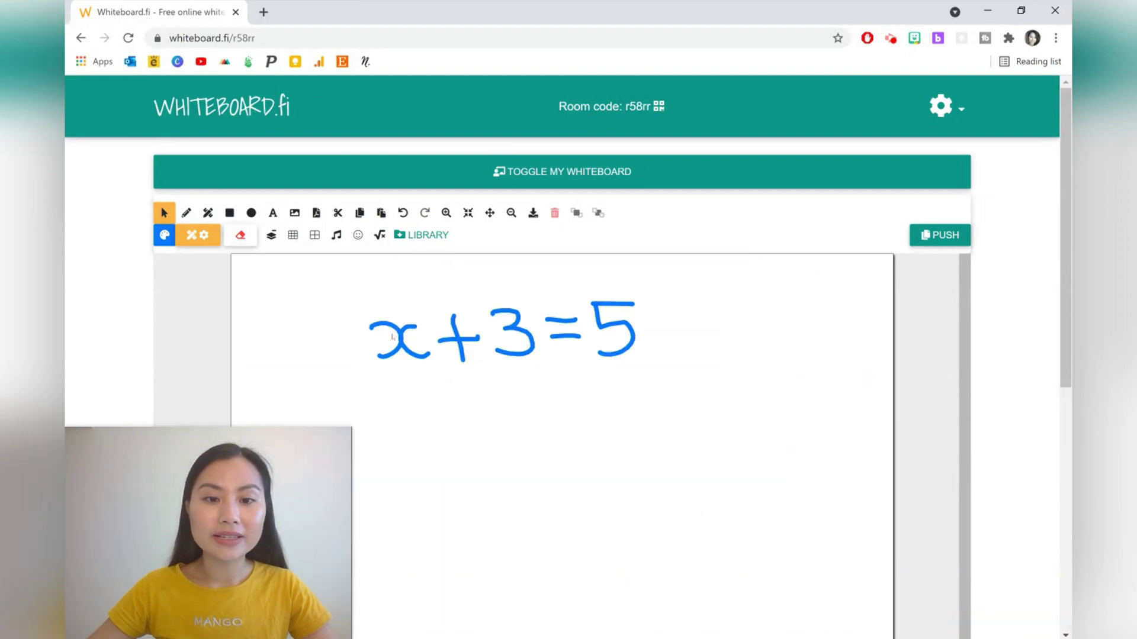
click(240, 236)
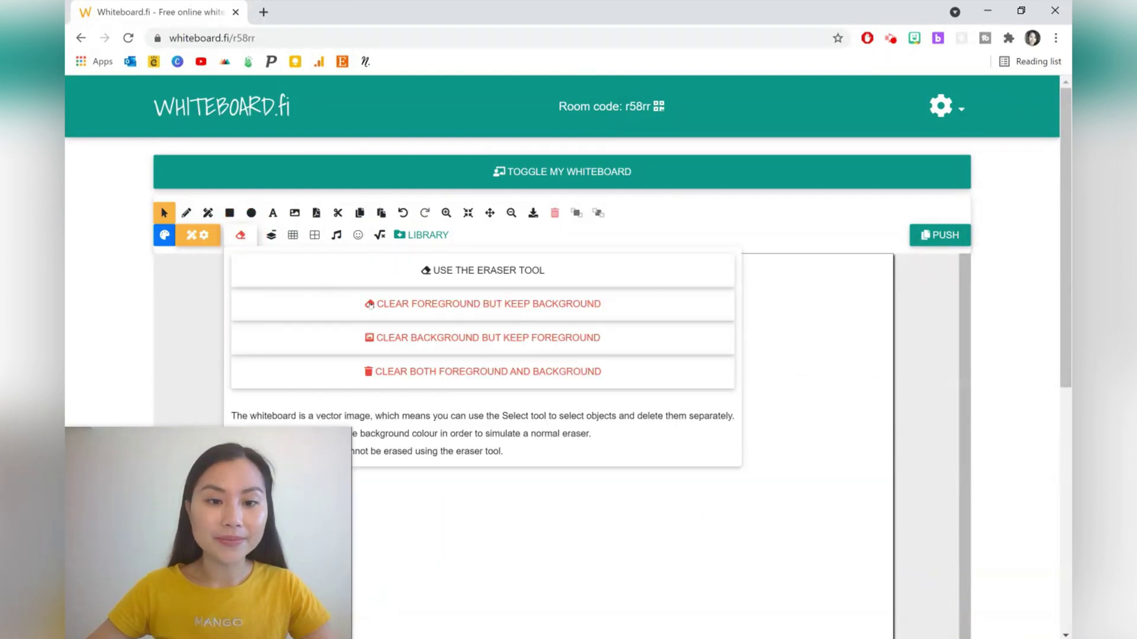
click(777, 340)
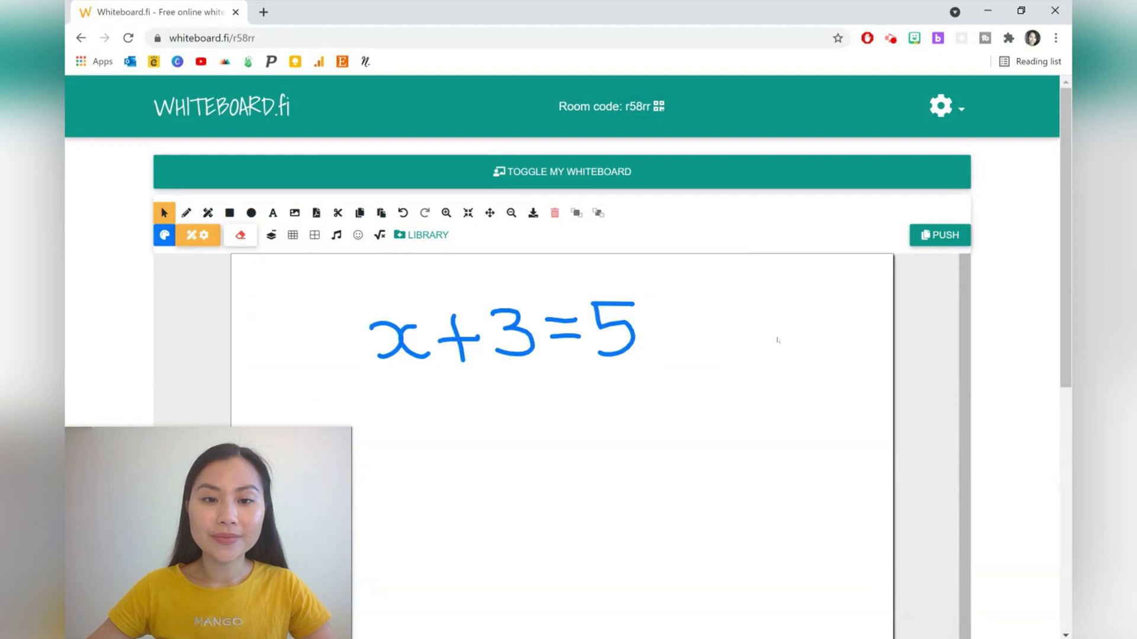
Step: Select the x+3=5 strokes and scale them up to a larger size
drag(292, 274, 766, 393)
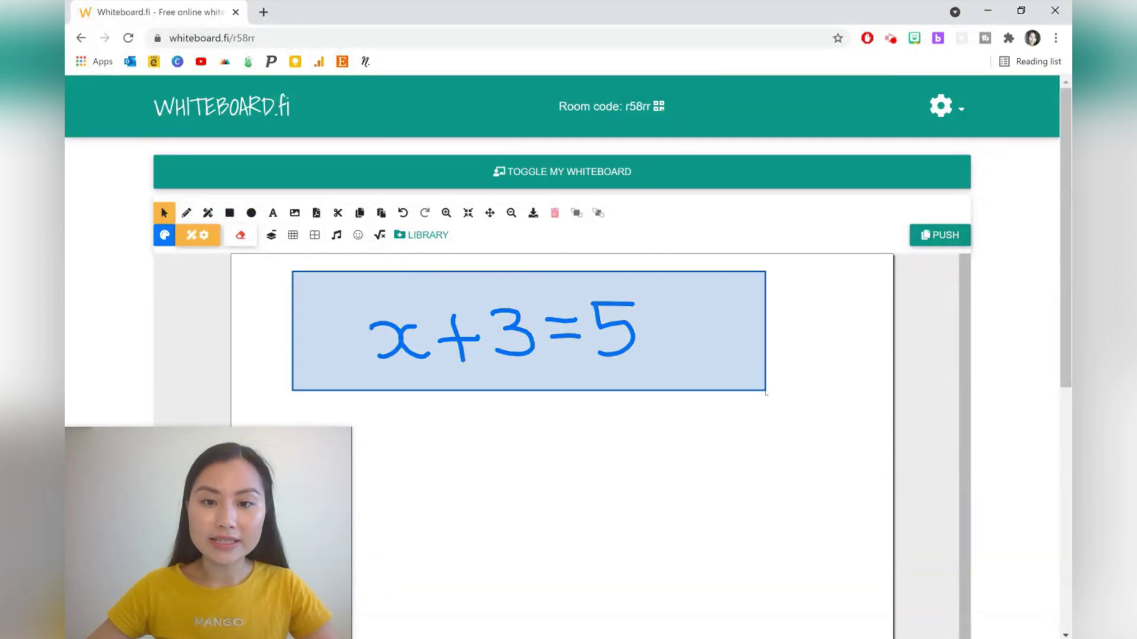
drag(634, 365, 828, 406)
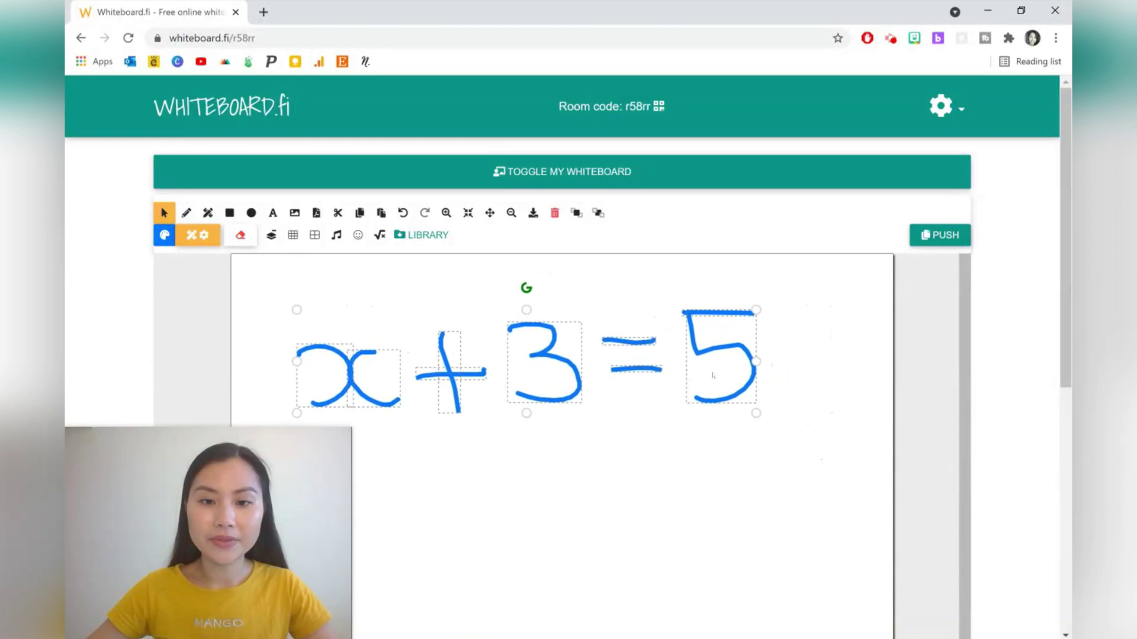
click(859, 368)
Step: Move the 5 further right and up, then undo the move
click(752, 364)
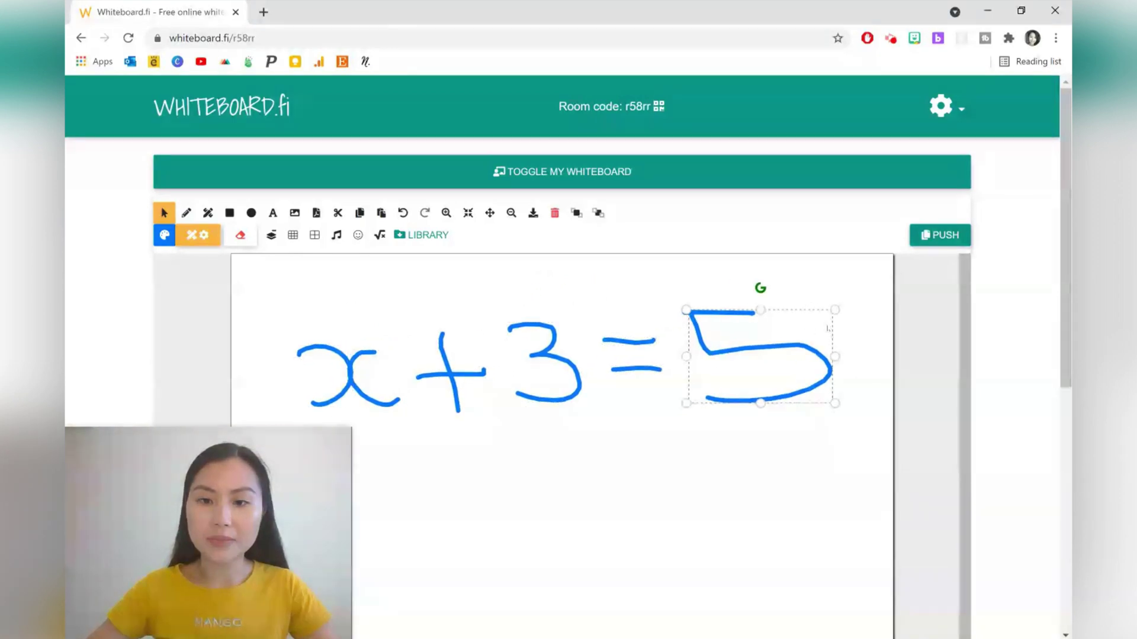
drag(758, 393, 817, 379)
key(ctrl+z)
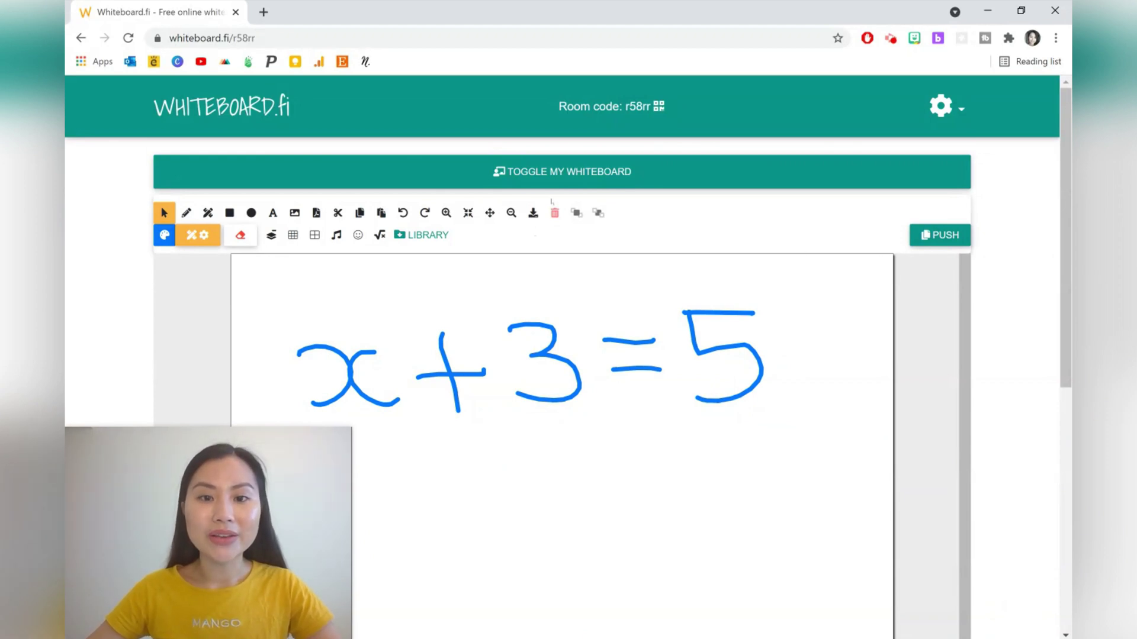
Step: Download the teacher's whiteboard as a PNG image
click(532, 212)
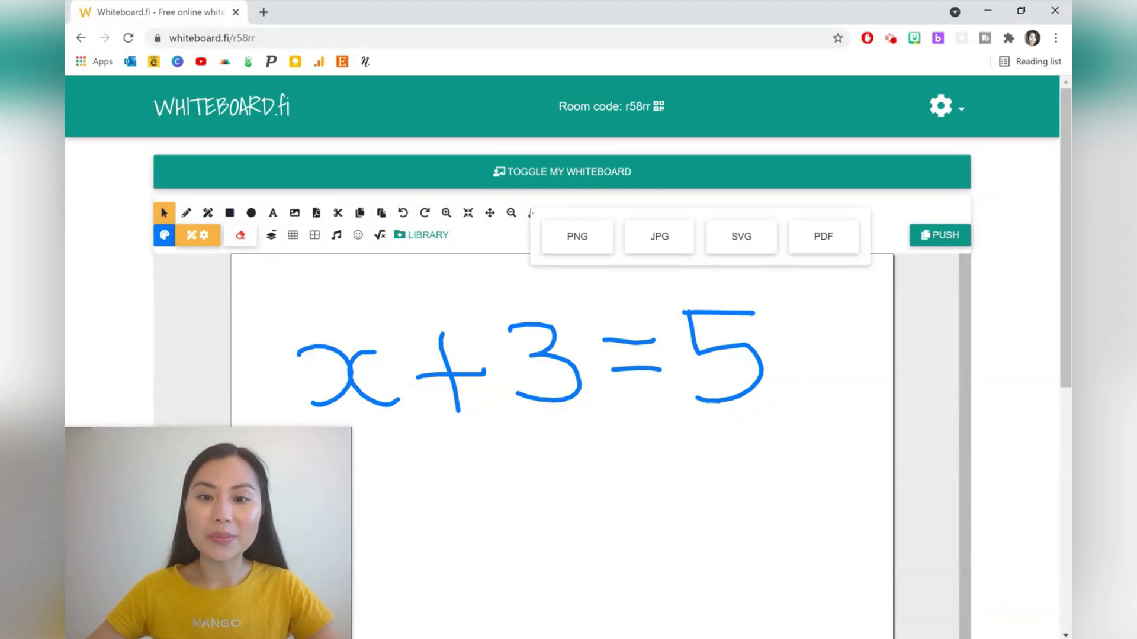
click(556, 236)
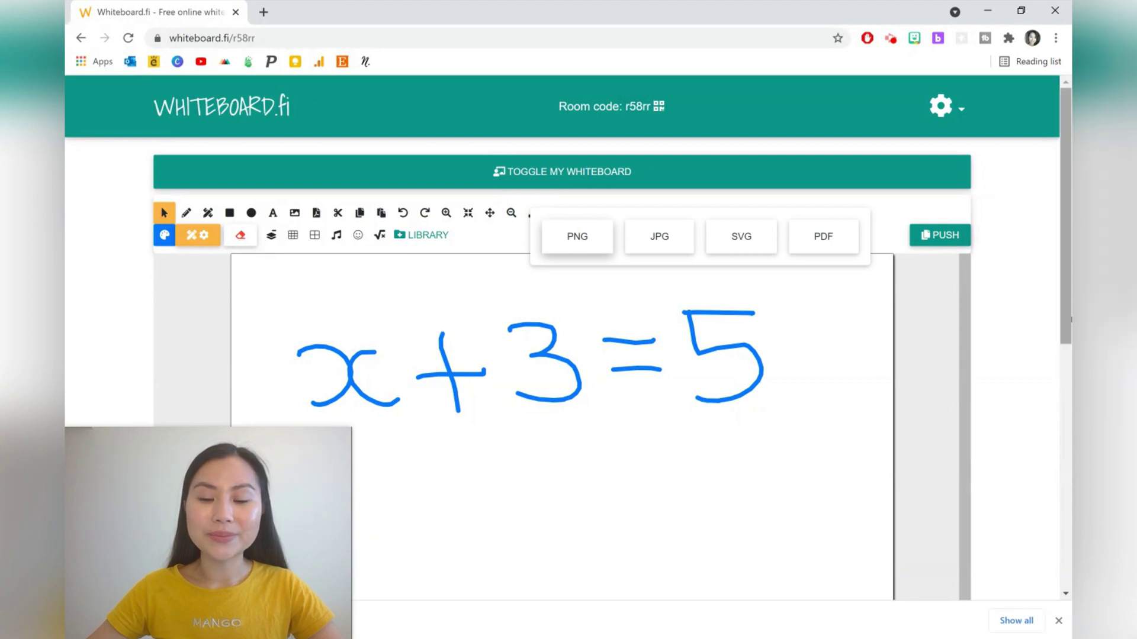